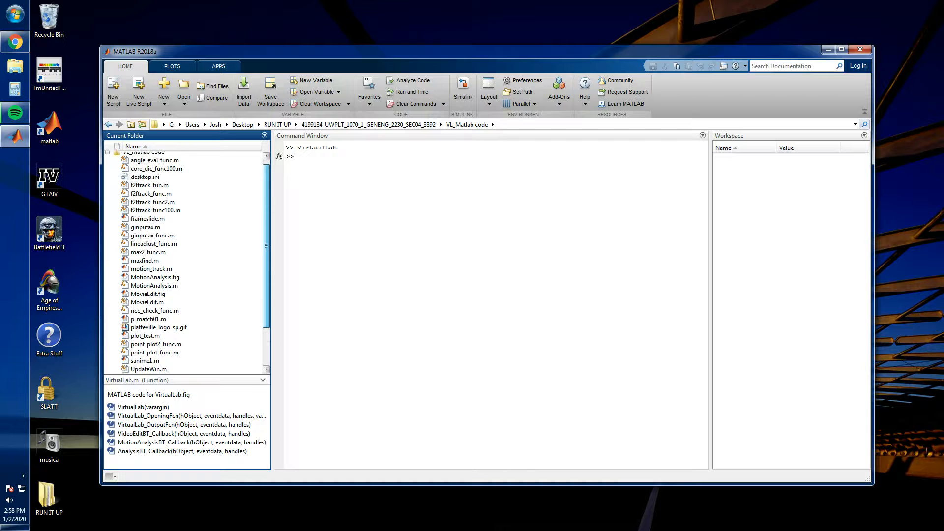
- Open VirtualLab.m from the VL_Matlab code folder and run it
{"action": "left_click", "coordinate": [144, 156]}
{"action": "left_click_drag", "start_coordinate": [266, 211], "coordinate": [266, 252]}
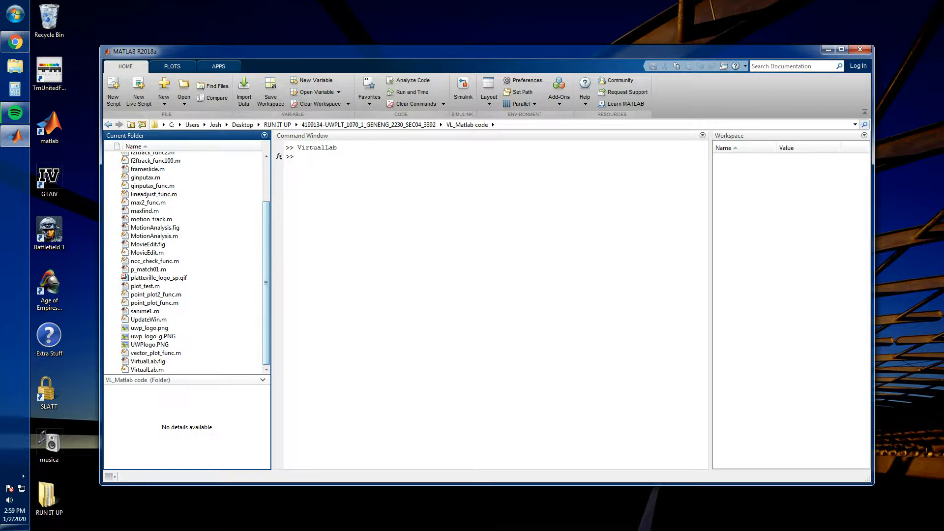
{"action": "left_click", "coordinate": [147, 370]}
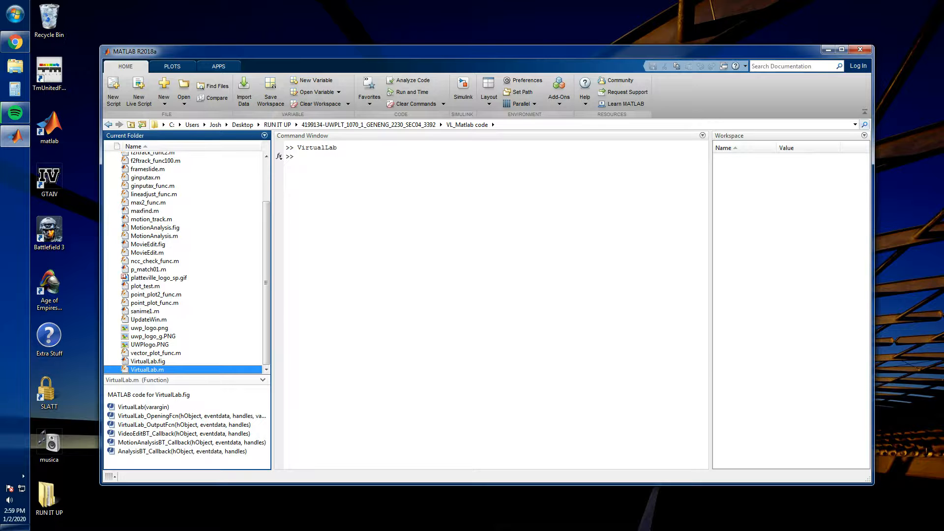
{"action": "double_click", "coordinate": [147, 370]}
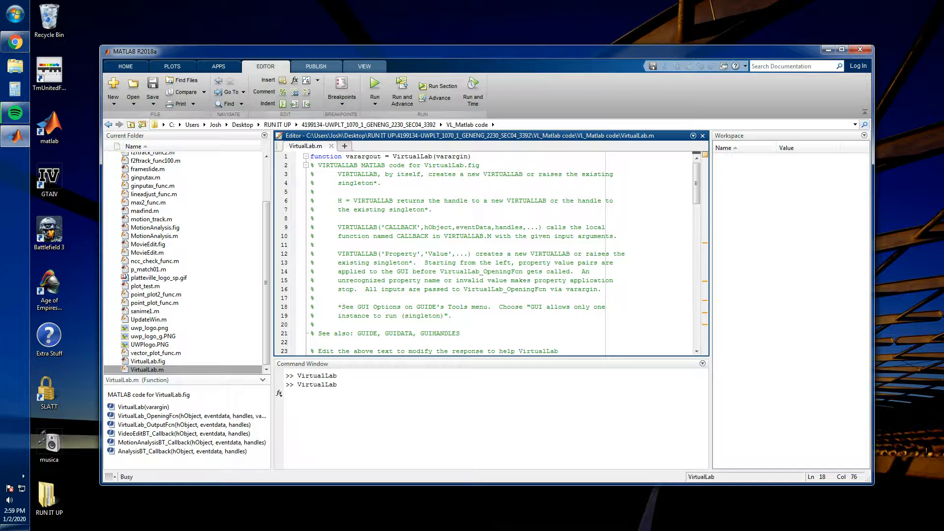
{"action": "key", "text": "F5"}
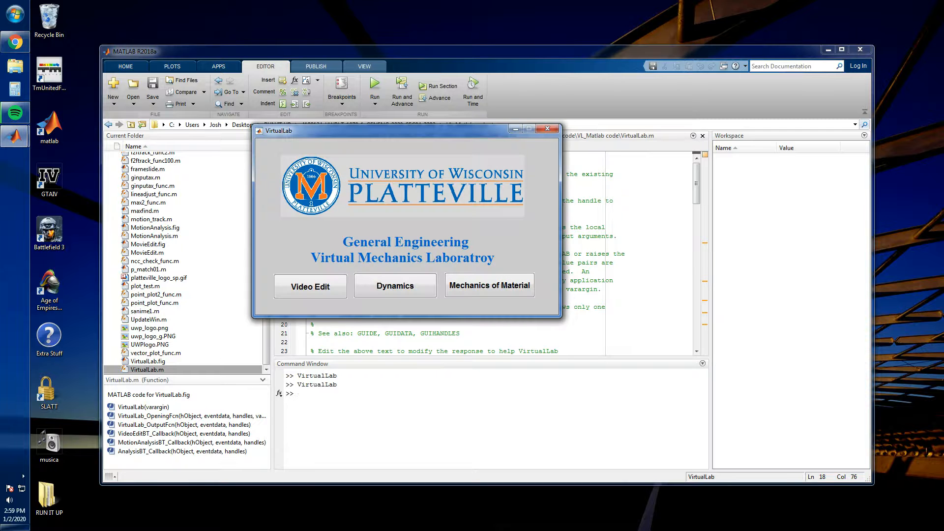
- Open the Video Edit module and import the soccer_kick video from the VL_Data Manual folder, with all file types listed
{"action": "left_click", "coordinate": [361, 312]}
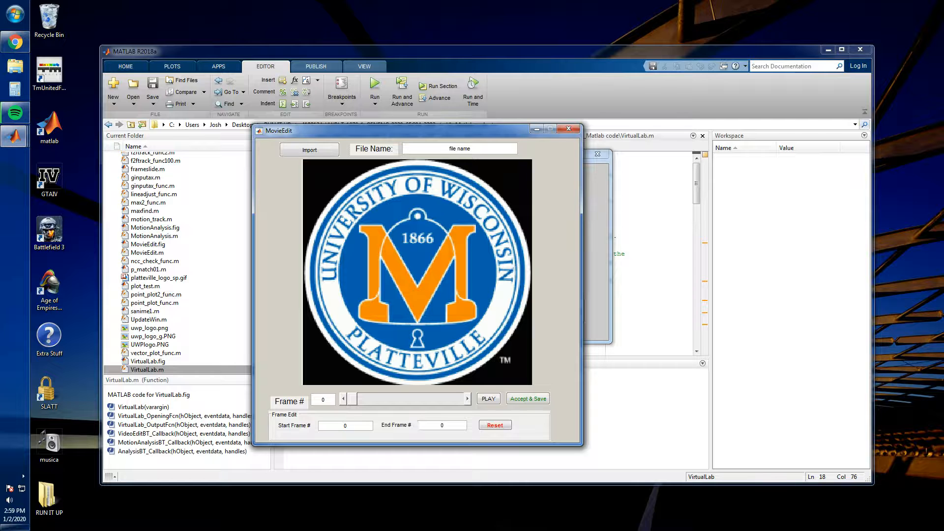
{"action": "left_click", "coordinate": [309, 150]}
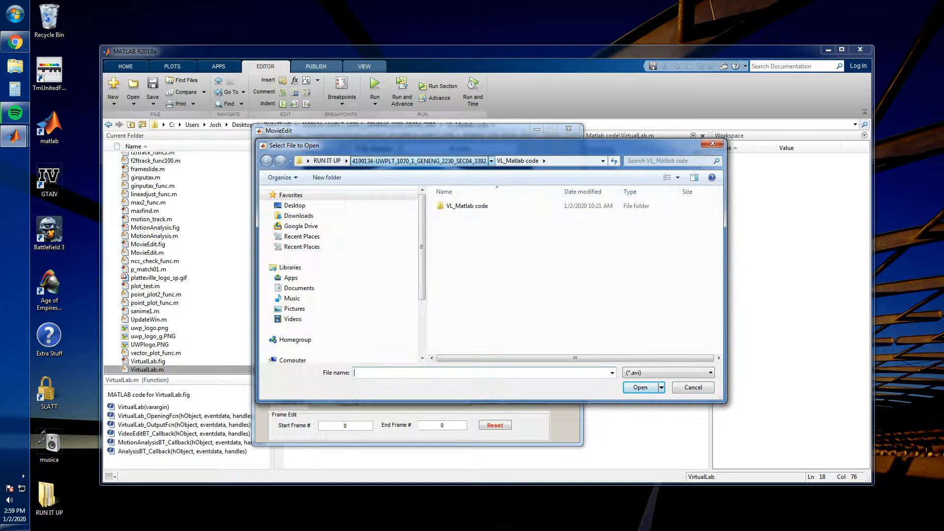
{"action": "left_click", "coordinate": [418, 160]}
{"action": "double_click", "coordinate": [467, 205]}
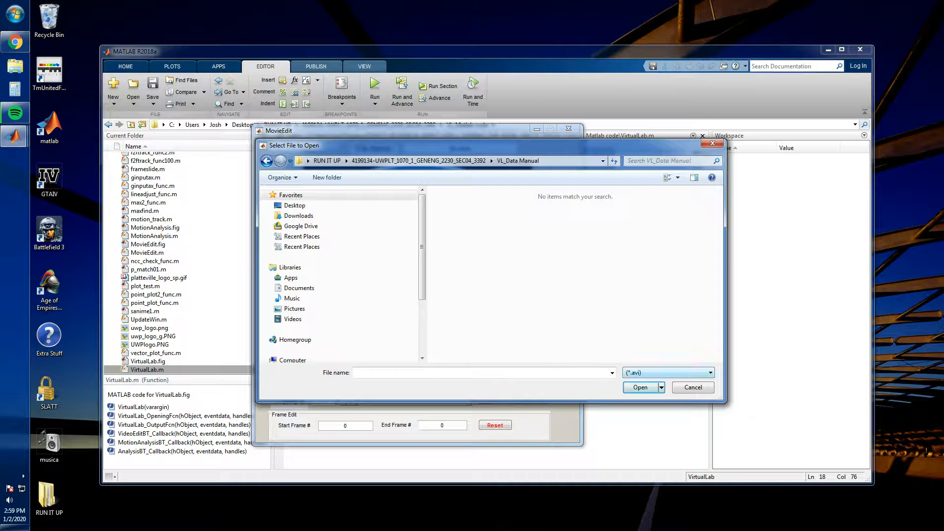
{"action": "left_click", "coordinate": [668, 373]}
{"action": "left_click", "coordinate": [634, 389]}
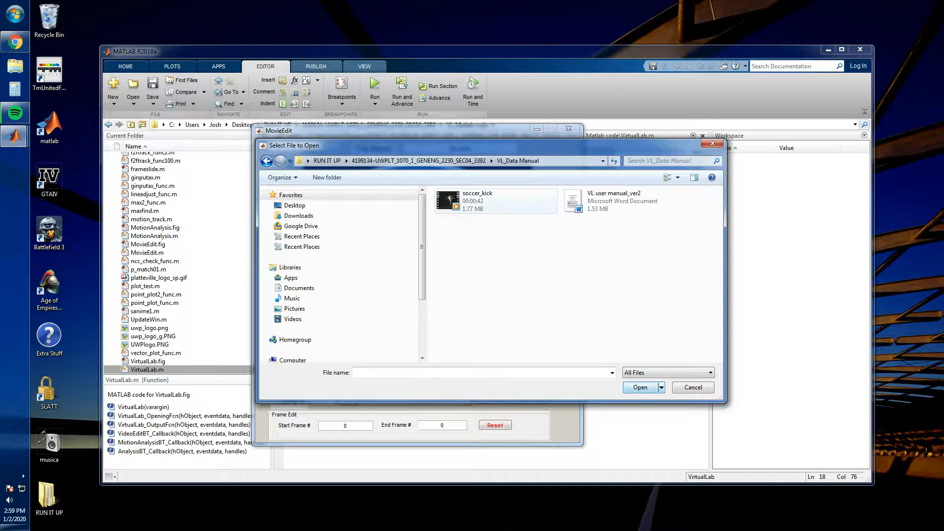
{"action": "left_click", "coordinate": [495, 201]}
{"action": "left_click", "coordinate": [640, 388]}
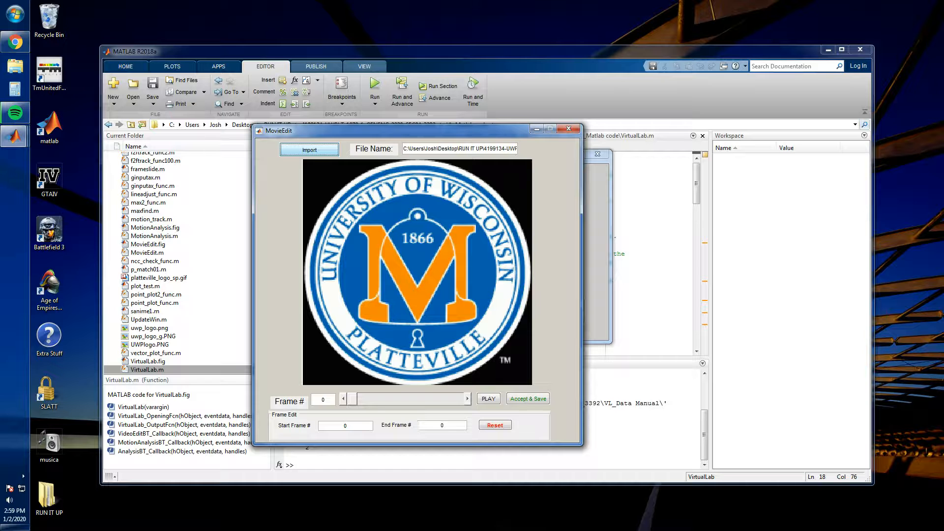
- Play the imported soccer_kick video in the movie editor to find the frames of the kick
{"action": "left_click", "coordinate": [488, 399]}
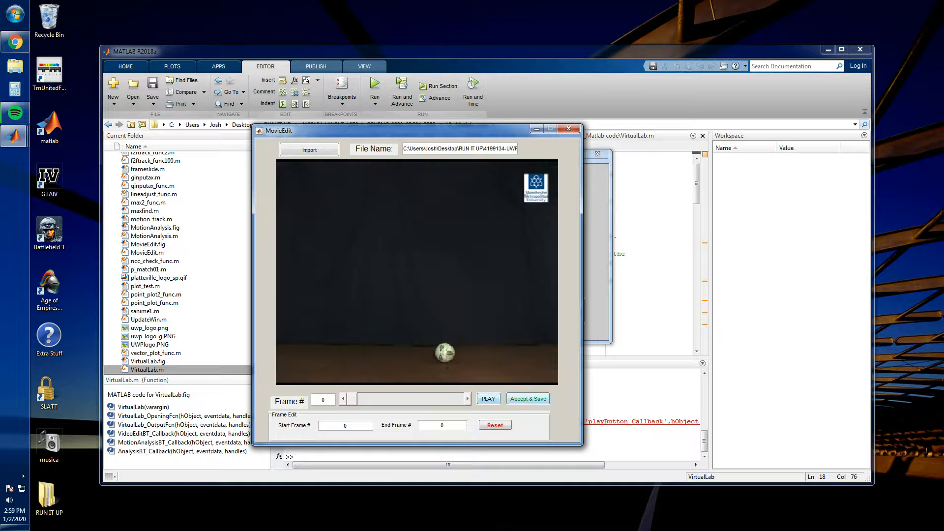
{"action": "left_click_drag", "start_coordinate": [408, 130], "coordinate": [465, 129]}
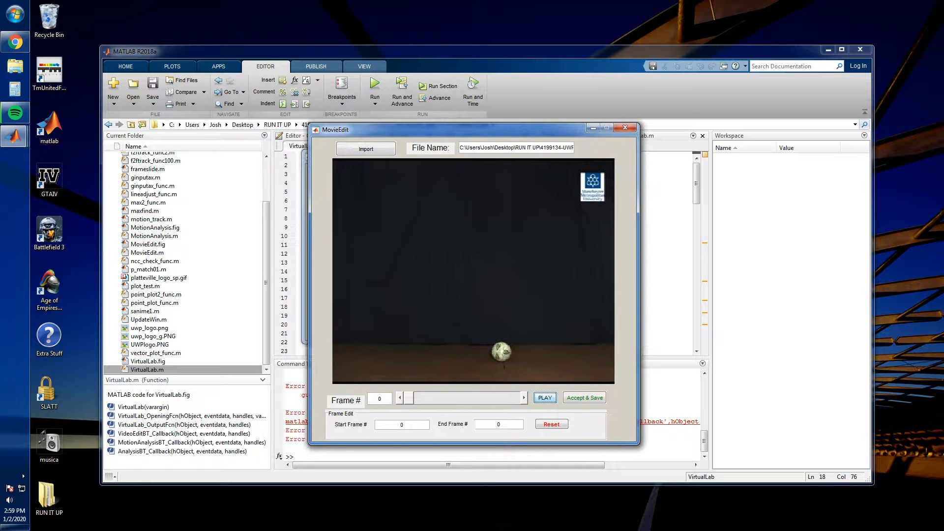
{"action": "left_click", "coordinate": [545, 397]}
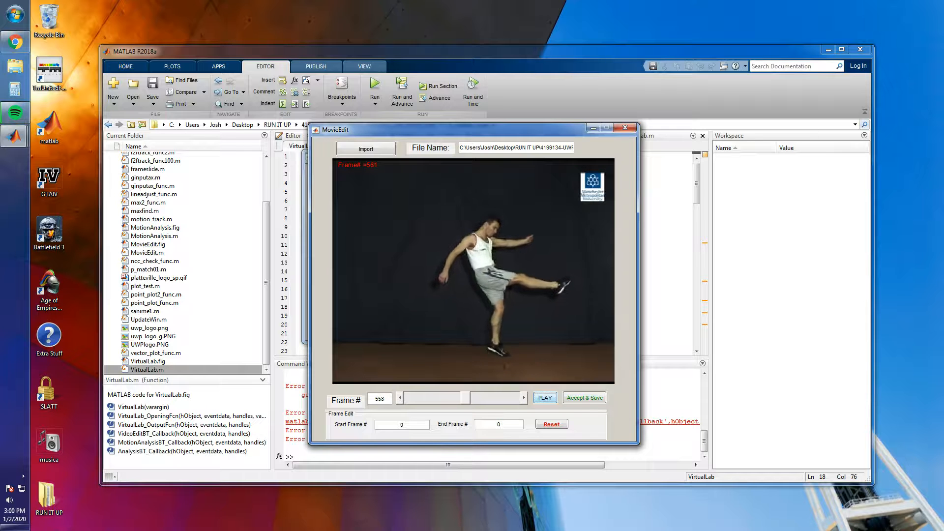
- Trim the video to start frame 480 and end frame 520, and save the edited movie as kick_480_520
{"action": "double_click", "coordinate": [402, 425]}
{"action": "type", "text": "480"}
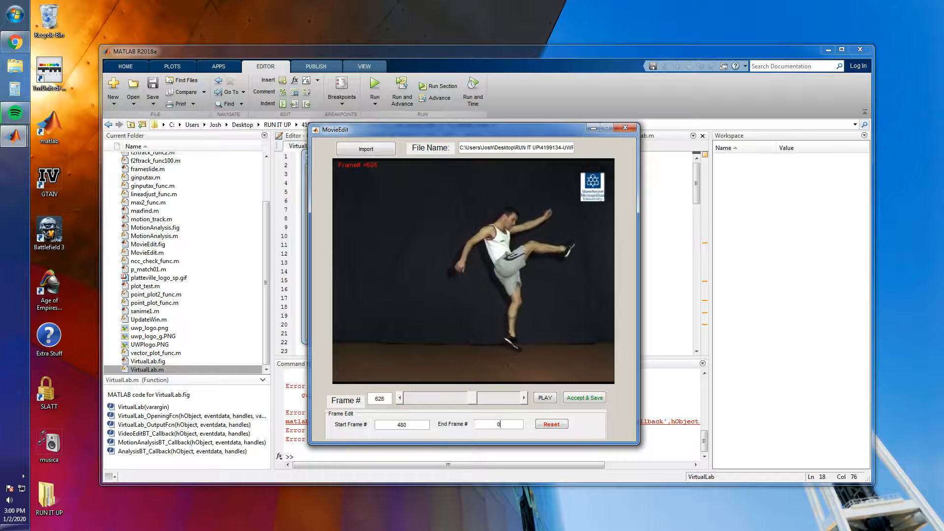
{"action": "double_click", "coordinate": [498, 425]}
{"action": "type", "text": "520"}
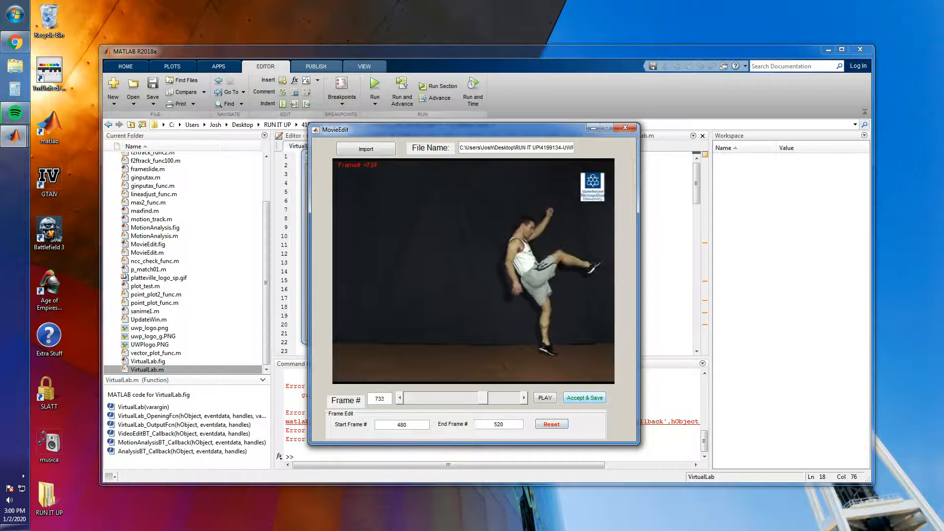
{"action": "left_click", "coordinate": [585, 397]}
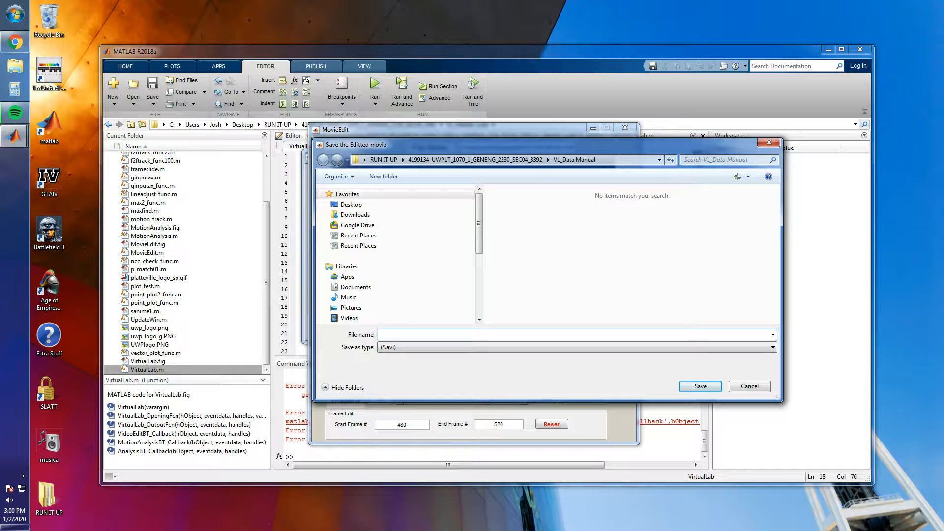
{"action": "type", "text": "kick_480_520"}
{"action": "key", "text": "Return"}
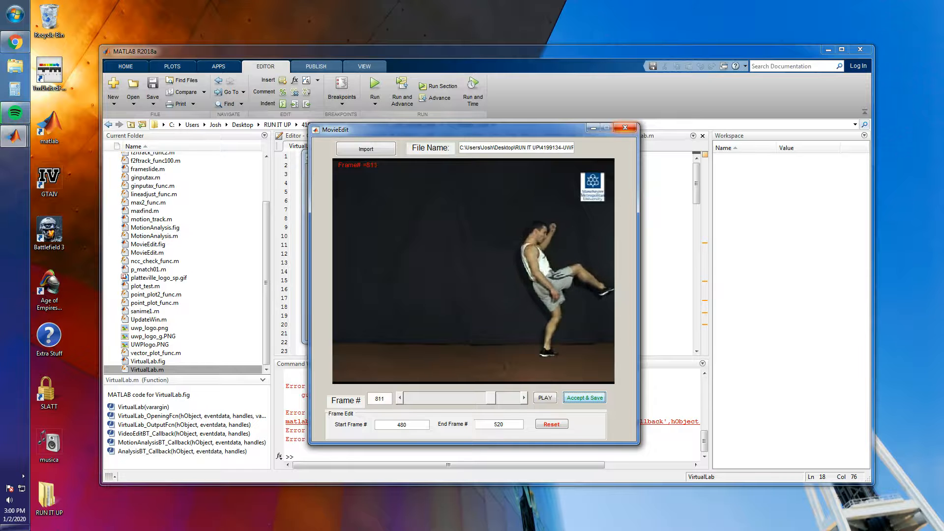
- Close the movie editor, minimize the main MATLAB window and open the Dynamics module of VirtualLab
{"action": "left_click", "coordinate": [624, 128]}
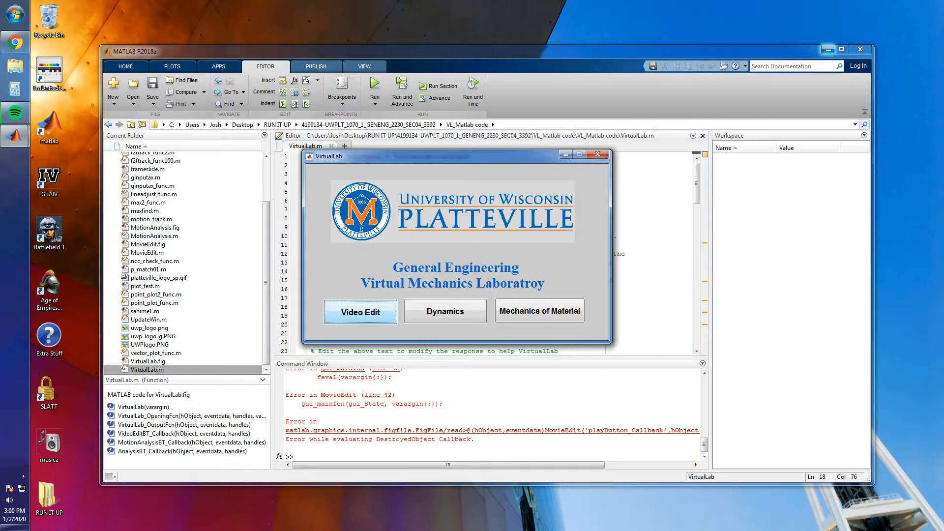
{"action": "left_click", "coordinate": [827, 49]}
{"action": "left_click", "coordinate": [446, 311]}
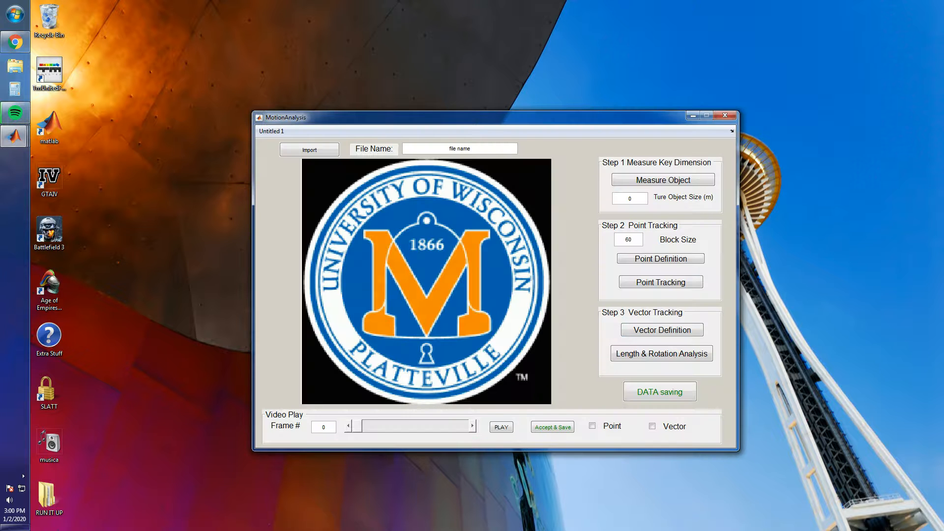
- Import the kick_480_520 clip from the VL_Data Manual folder with a video frame rate of 480
{"action": "left_click", "coordinate": [309, 150]}
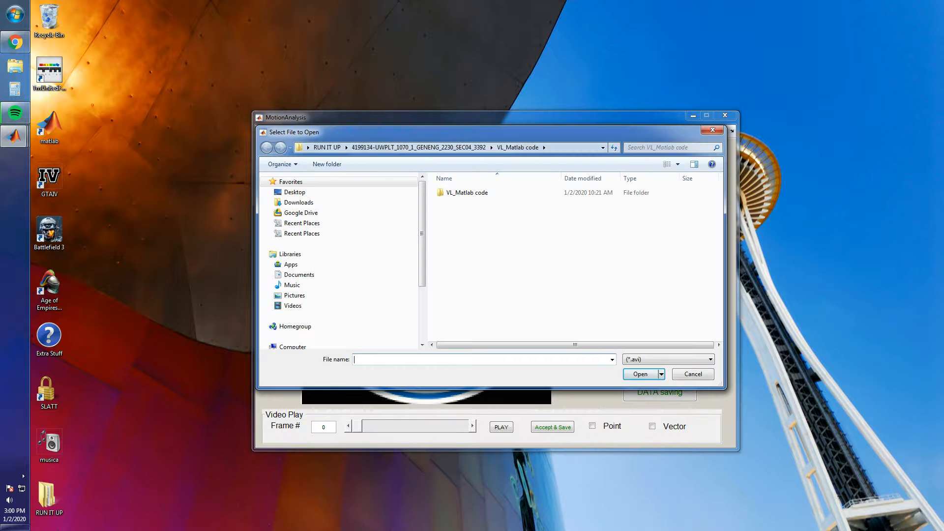
{"action": "left_click", "coordinate": [418, 147]}
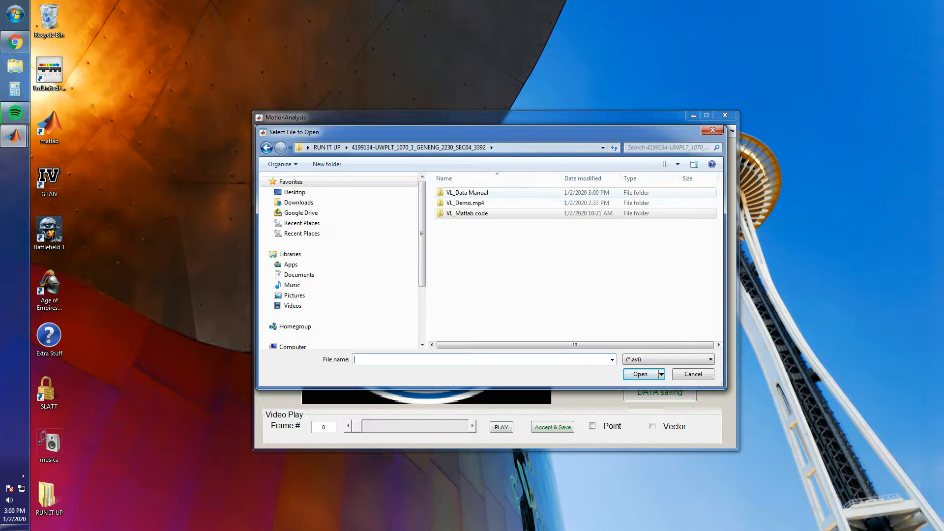
{"action": "double_click", "coordinate": [467, 193]}
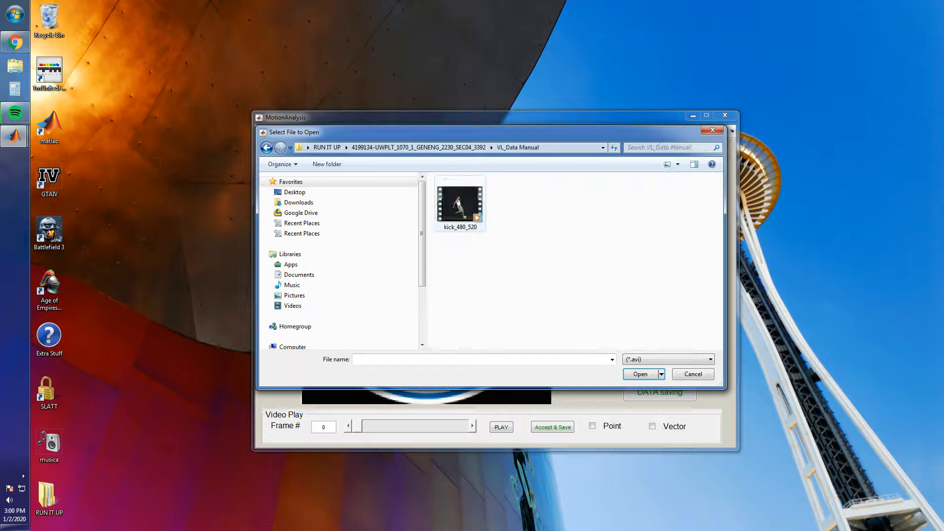
{"action": "left_click", "coordinate": [460, 204]}
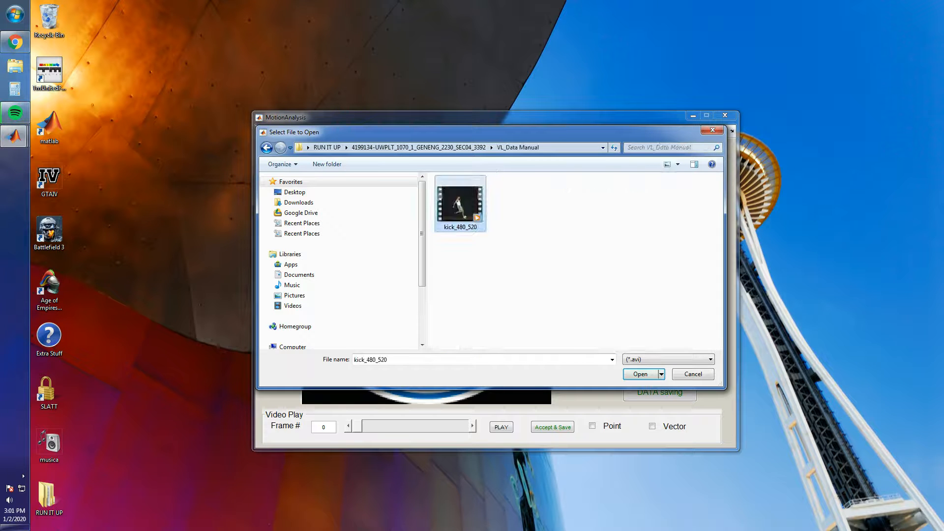
{"action": "left_click", "coordinate": [641, 374]}
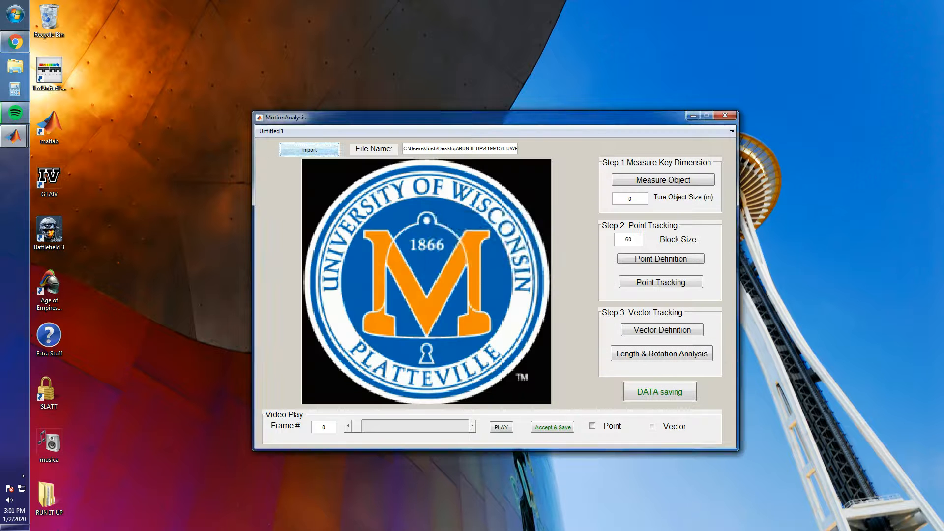
{"action": "type", "text": "480"}
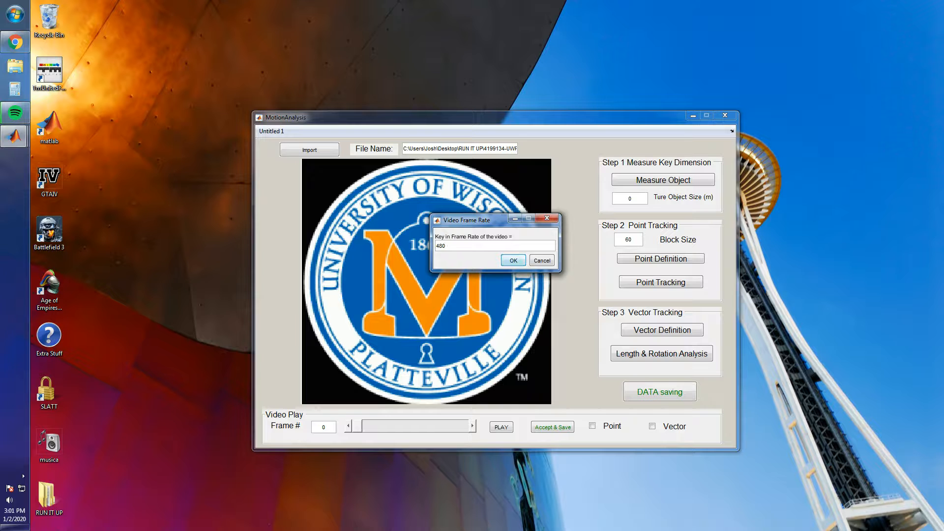
{"action": "key", "text": "Return"}
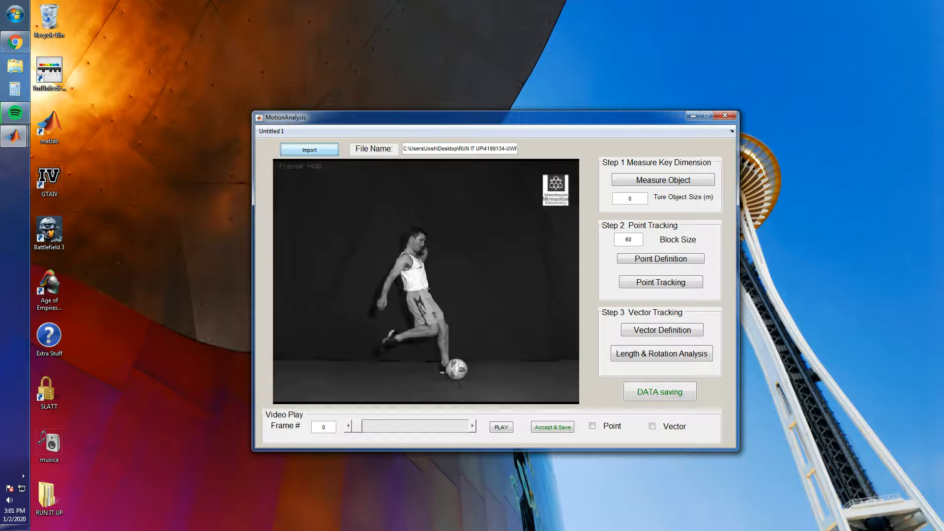
- Measure the soccer ball as the key dimension and set its true object size to 0.222 m
{"action": "left_click", "coordinate": [663, 180]}
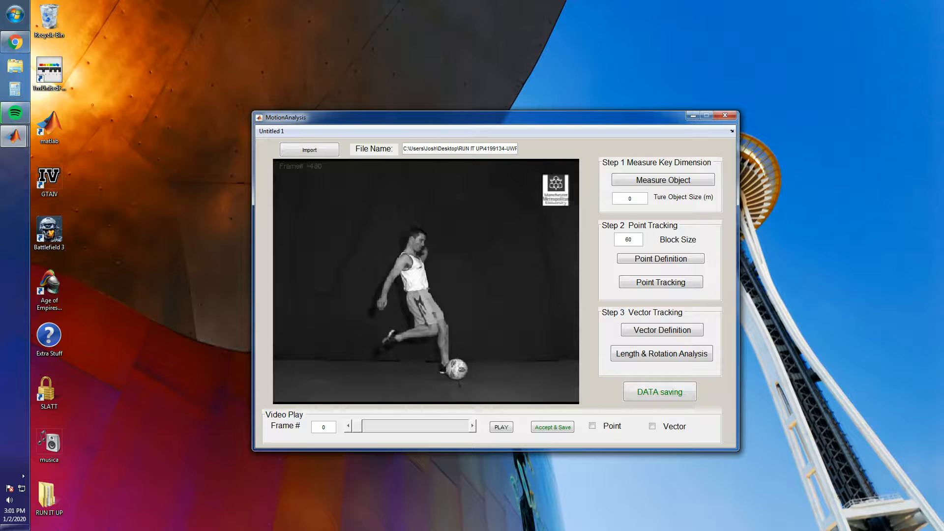
{"action": "double_click", "coordinate": [630, 199]}
{"action": "type", "text": "0.222"}
- Define tracking points on the player's hip, knee and foot and on the ball, and run point tracking
{"action": "left_click", "coordinate": [660, 259]}
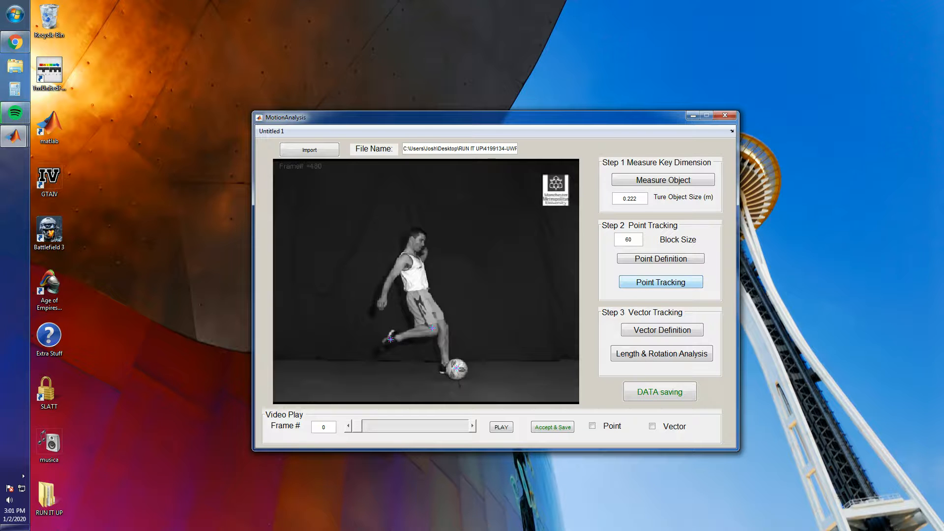
{"action": "left_click", "coordinate": [661, 282]}
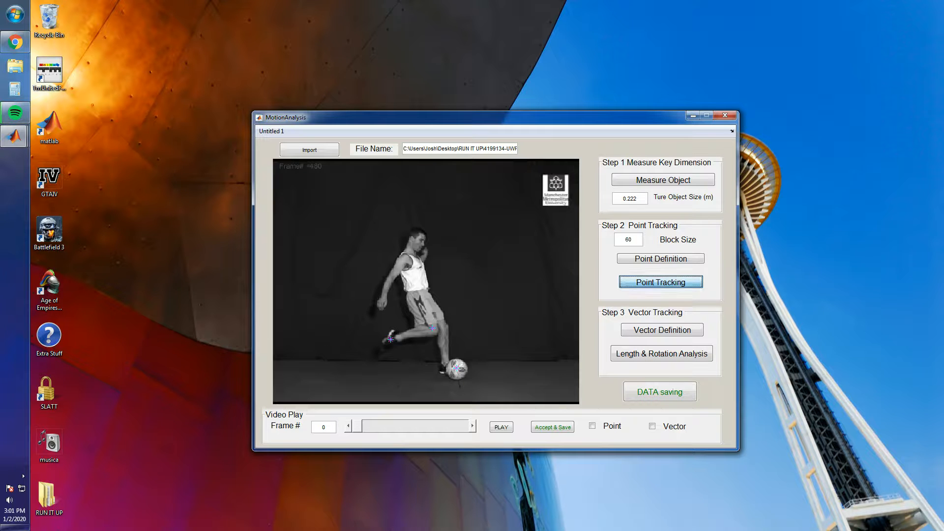
{"action": "left_click", "coordinate": [660, 258]}
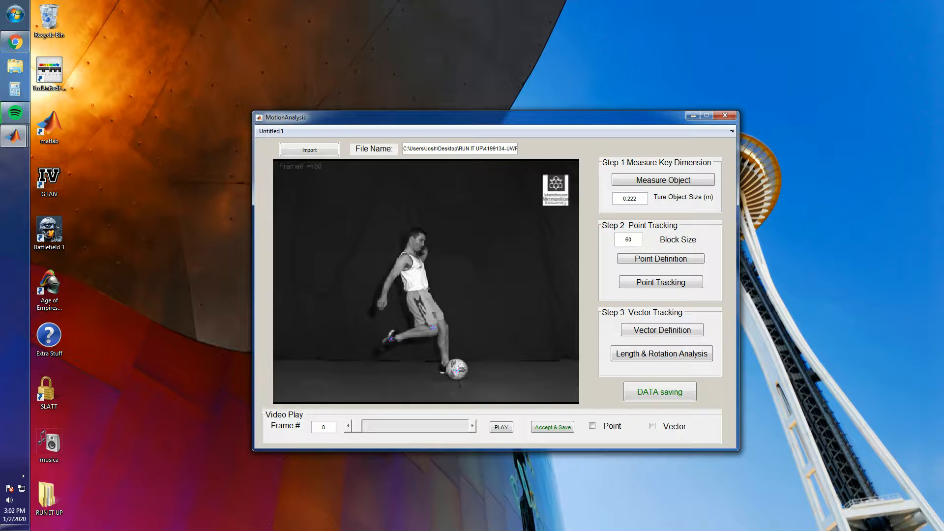
{"action": "left_click", "coordinate": [660, 281]}
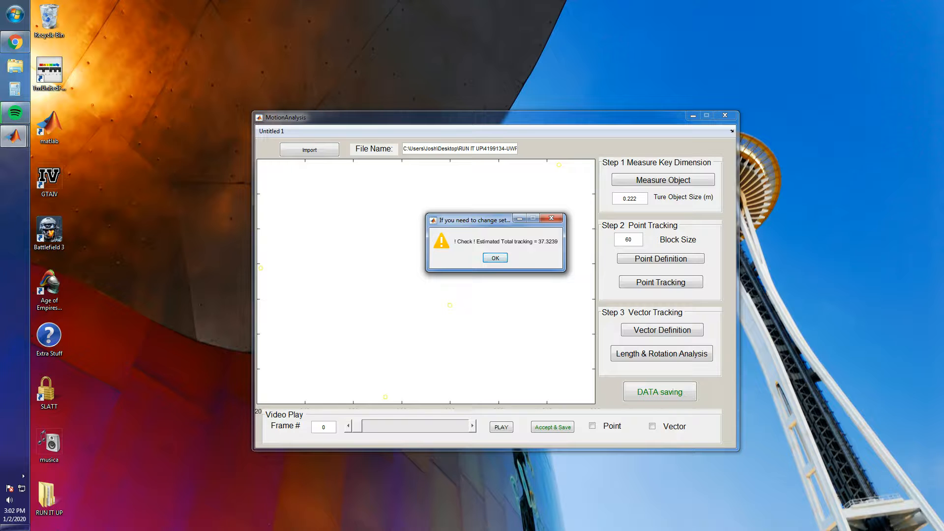
{"action": "key", "text": "Return"}
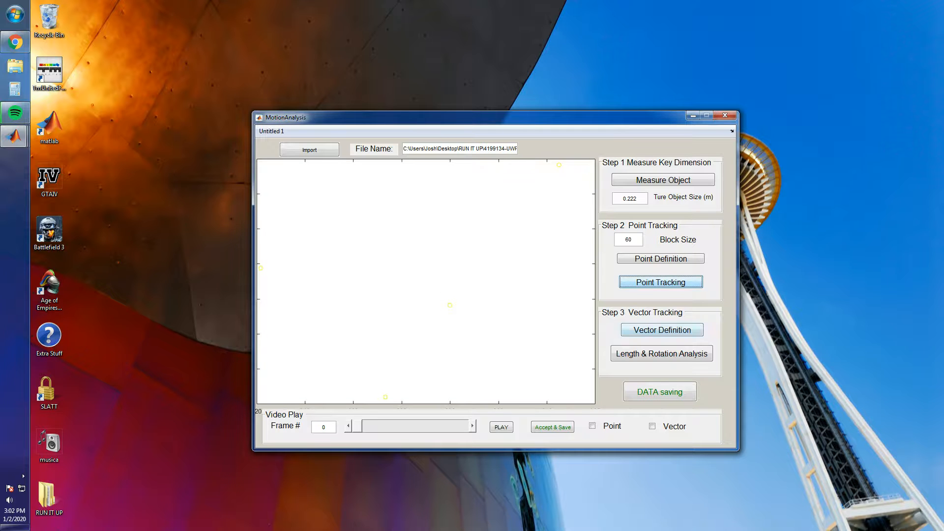
- Define 2 vectors, from knee to foot and from foot to ball, and run the length and rotation analysis
{"action": "left_click", "coordinate": [662, 330]}
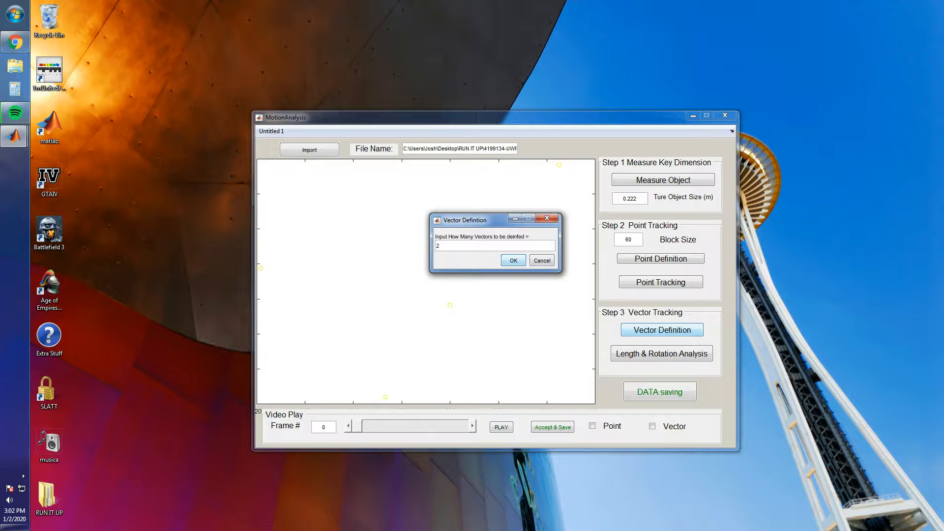
{"action": "key", "text": "Return"}
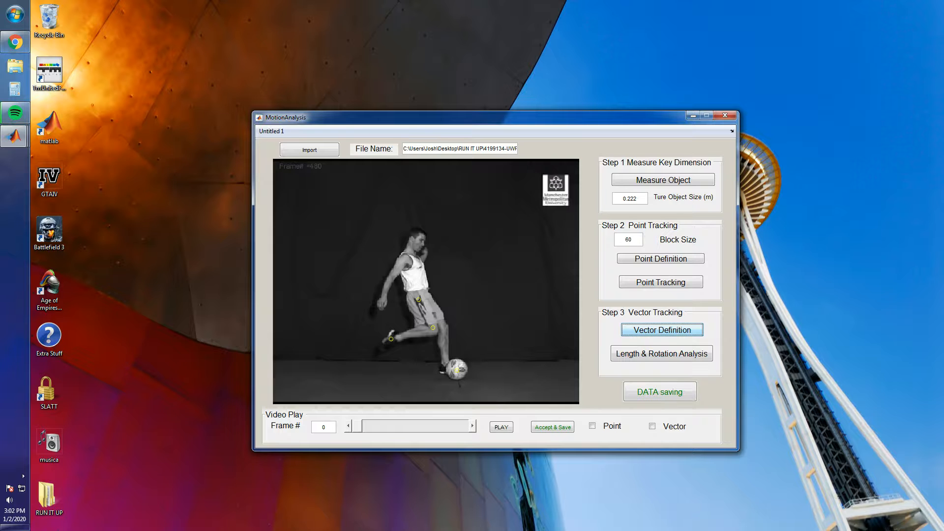
{"action": "left_click", "coordinate": [433, 328]}
{"action": "left_click", "coordinate": [391, 338]}
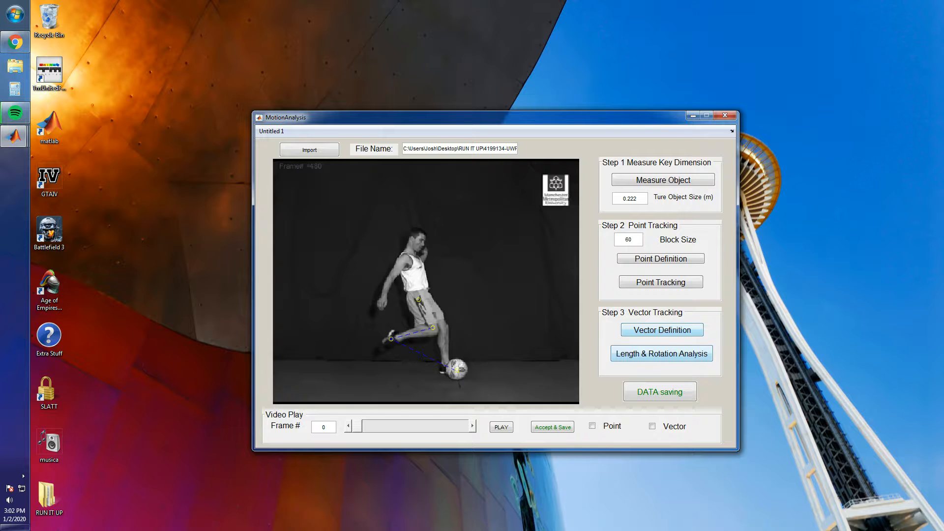
{"action": "left_click", "coordinate": [661, 353]}
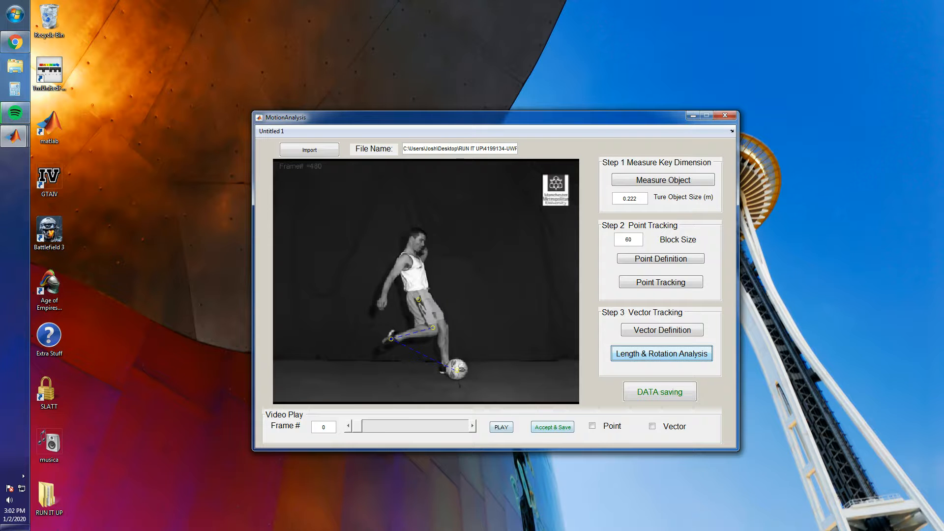
- Turn on the point and vector overlays and play the tracked video from its start
{"action": "left_click", "coordinate": [592, 426]}
{"action": "left_click", "coordinate": [652, 426]}
{"action": "left_click", "coordinate": [500, 427]}
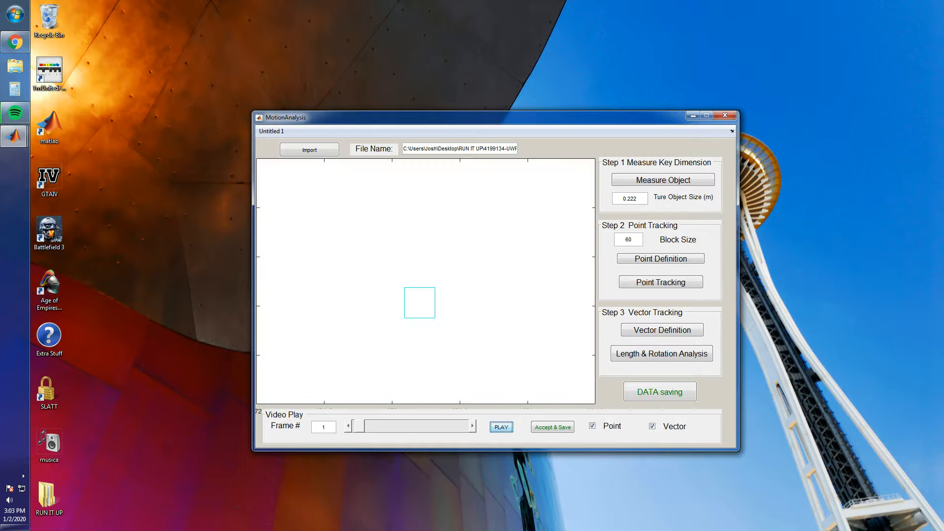
{"action": "mouse_move", "coordinate": [359, 426]}
{"action": "left_mouse_down"}
{"action": "mouse_move", "coordinate": [427, 425]}
{"action": "mouse_move", "coordinate": [356, 426]}
{"action": "left_mouse_up"}
{"action": "left_click", "coordinate": [501, 427]}
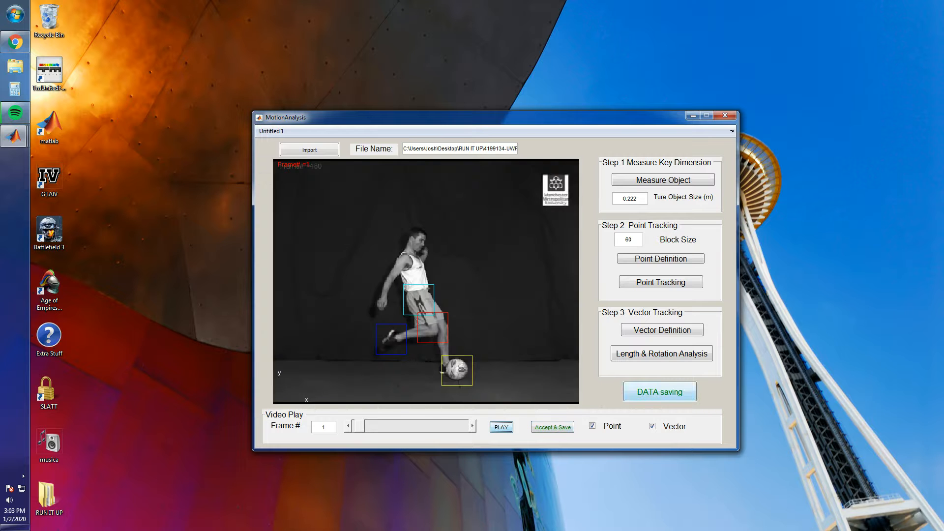
- Redefine the vectors as 1 vector from the foot to the ball and run the length and rotation analysis
{"action": "left_click", "coordinate": [661, 330]}
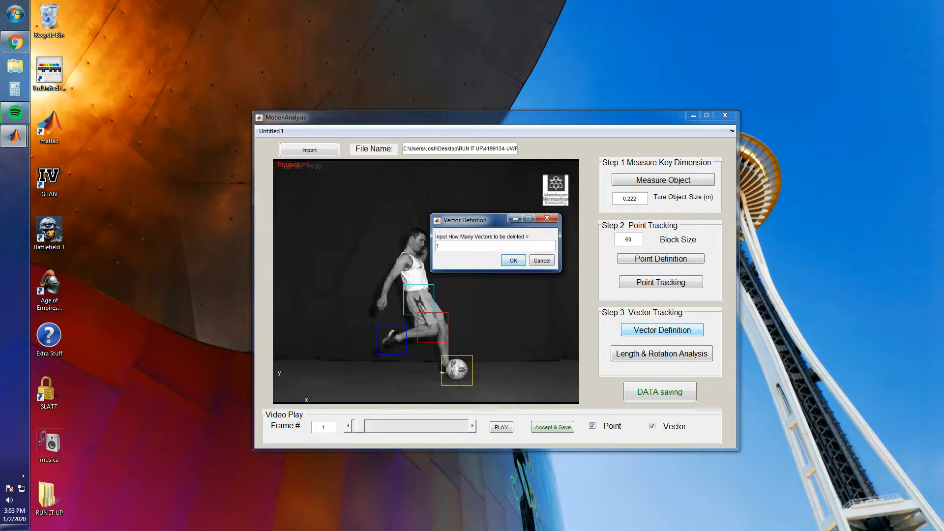
{"action": "key", "text": "Return"}
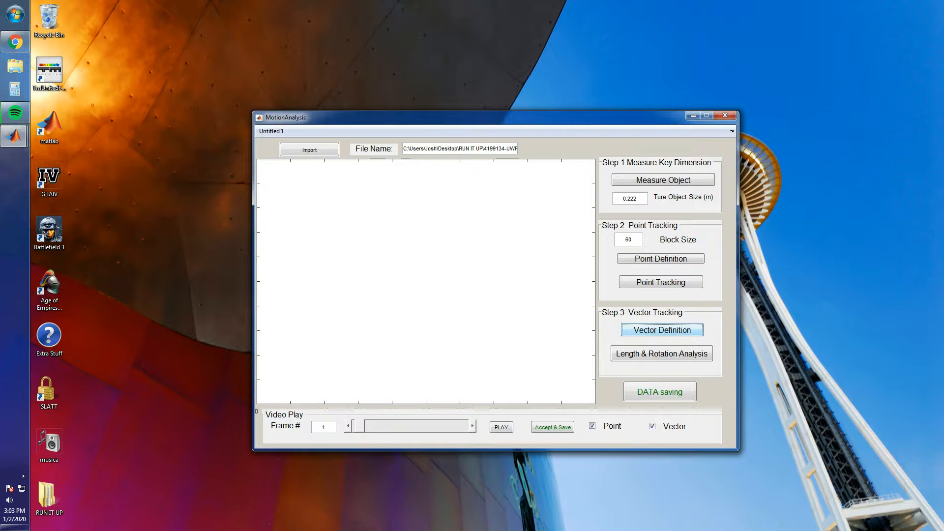
{"action": "left_click", "coordinate": [662, 330]}
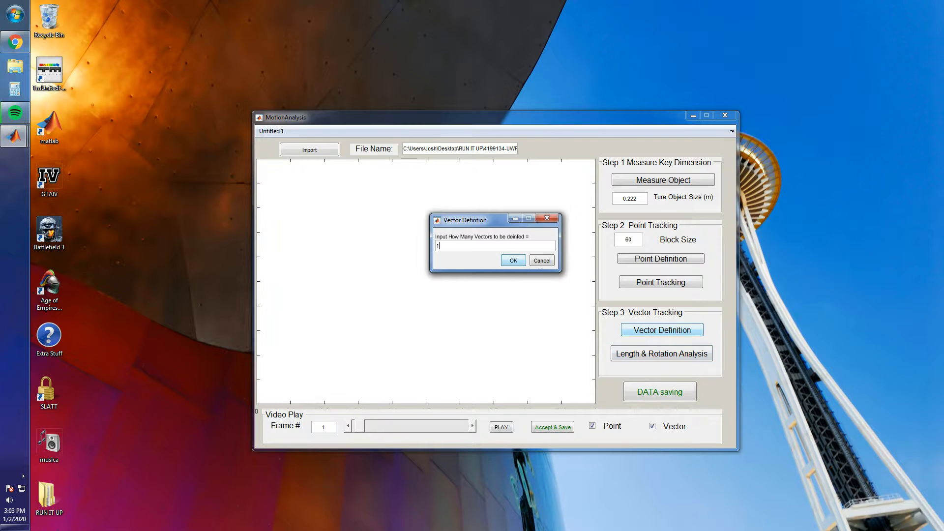
{"action": "key", "text": "Return"}
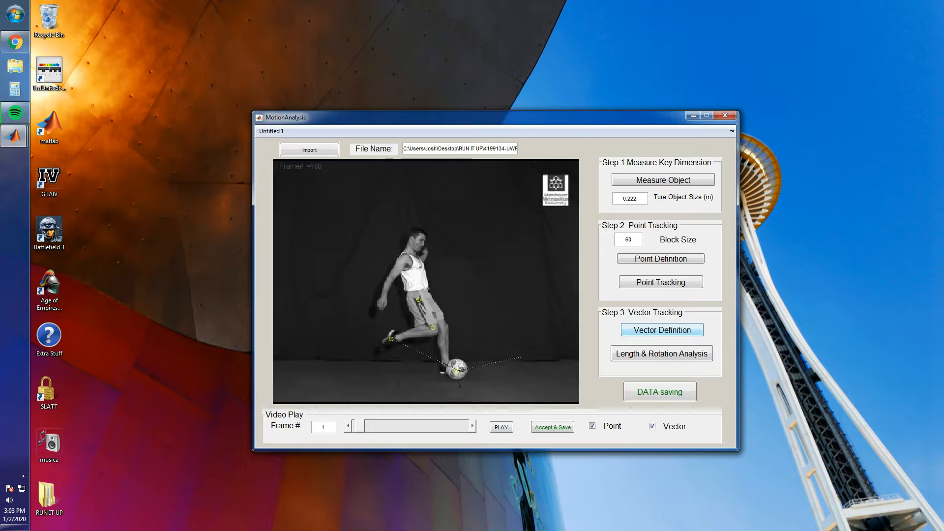
{"action": "left_click", "coordinate": [661, 354]}
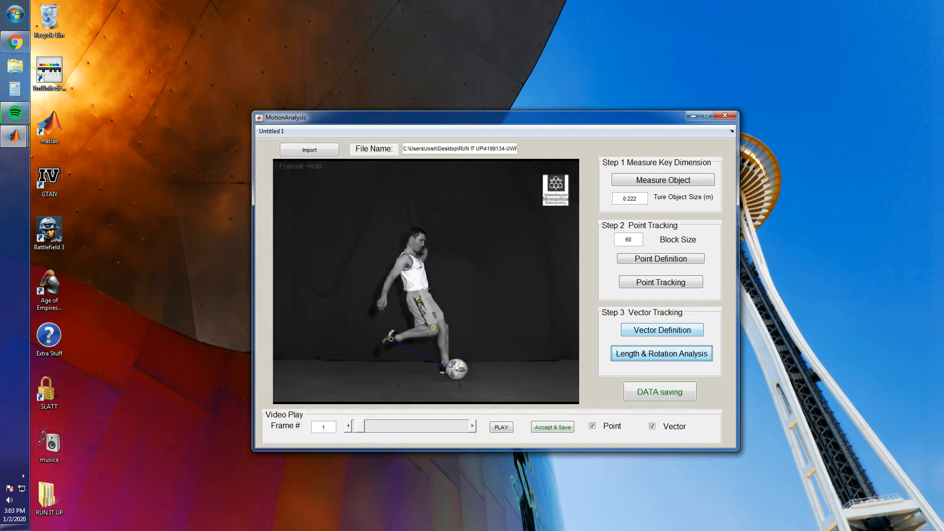
- Play the video with the redefined vector and save it as track_kick_480_520 in the VL_Data Manual folder
{"action": "left_click", "coordinate": [502, 427]}
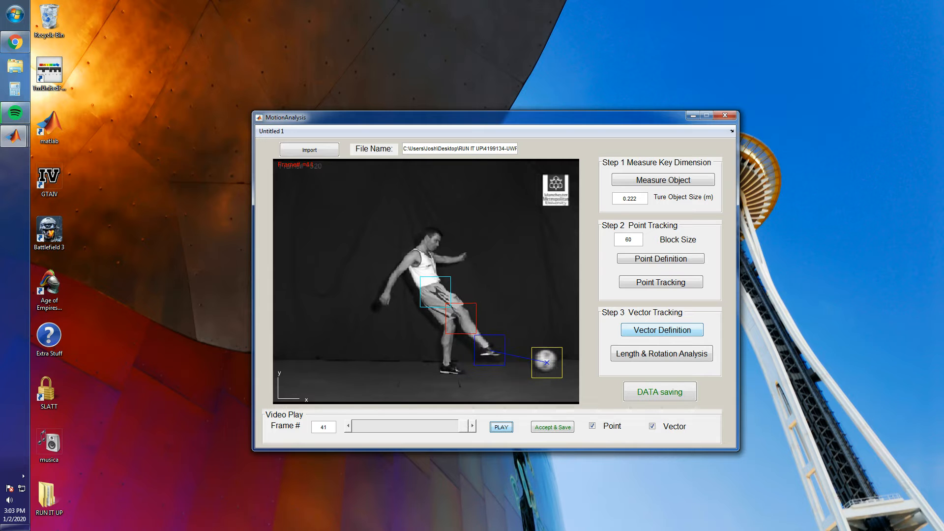
{"action": "left_click", "coordinate": [553, 427]}
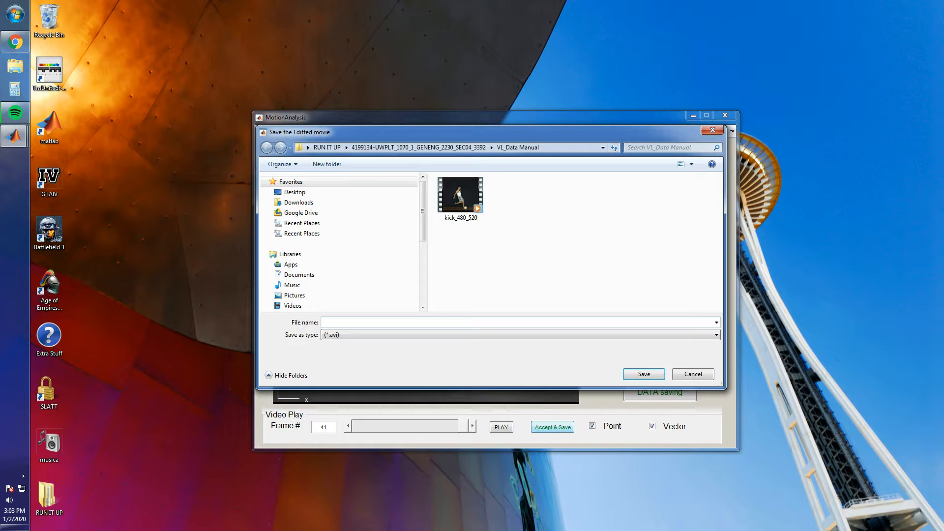
{"action": "type", "text": "track_kick_480_520"}
{"action": "key", "text": "Return"}
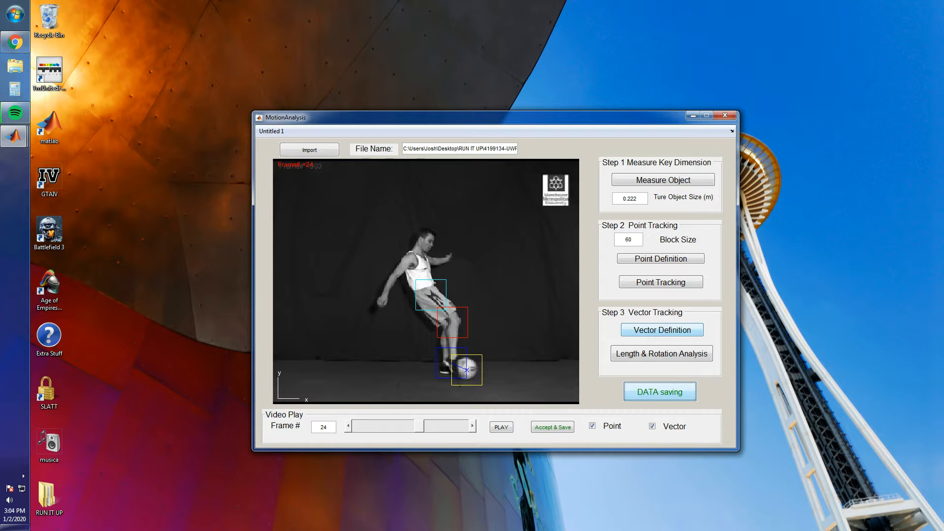
- Switch to the main MATLAB window, check the latest Command Window output, and minimize the window
{"action": "left_click", "coordinate": [14, 136]}
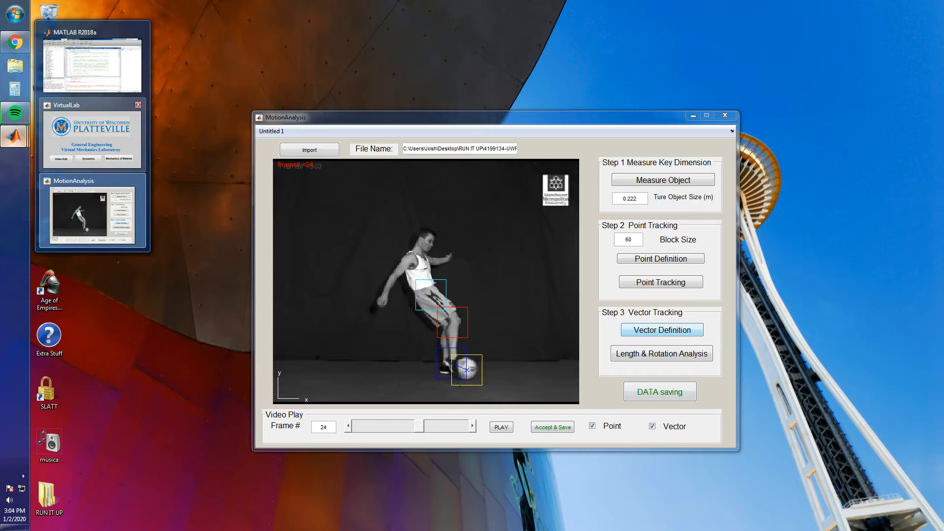
{"action": "left_click", "coordinate": [92, 64]}
{"action": "scroll", "coordinate": [487, 254], "scroll_direction": "down", "scroll_amount": 4}
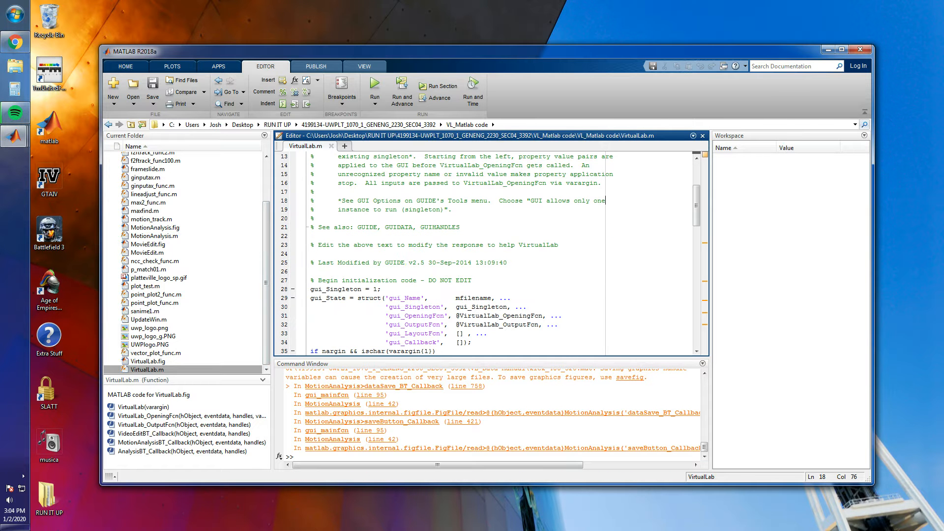
{"action": "left_click_drag", "start_coordinate": [705, 446], "coordinate": [704, 448]}
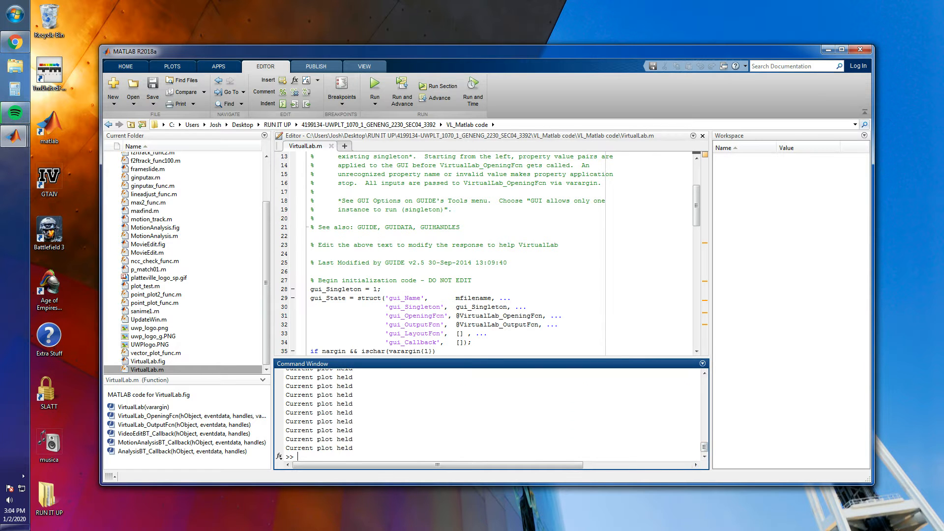
{"action": "left_click", "coordinate": [828, 49]}
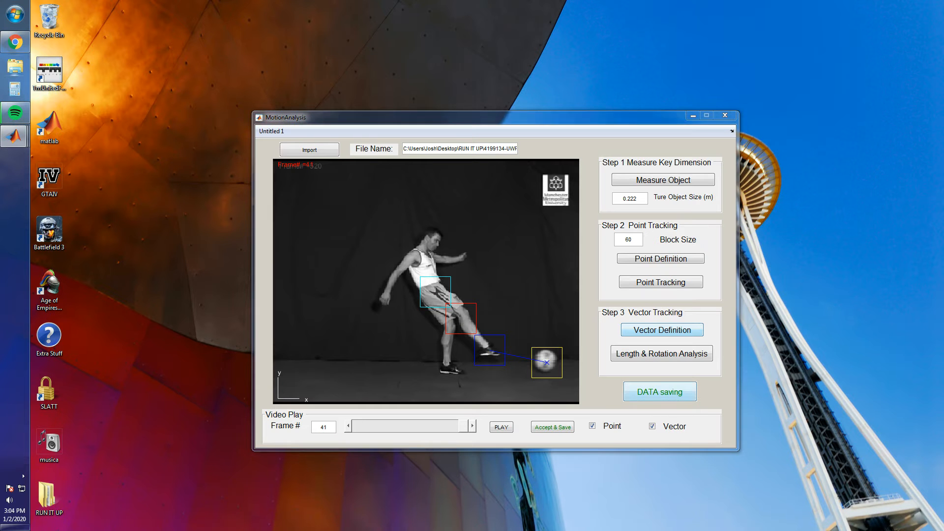
- Switch to Windows Explorer and open the kick_480_520 Excel workbook from the VL_Data Manual folder inside RUN IT UP
{"action": "left_click", "coordinate": [15, 66]}
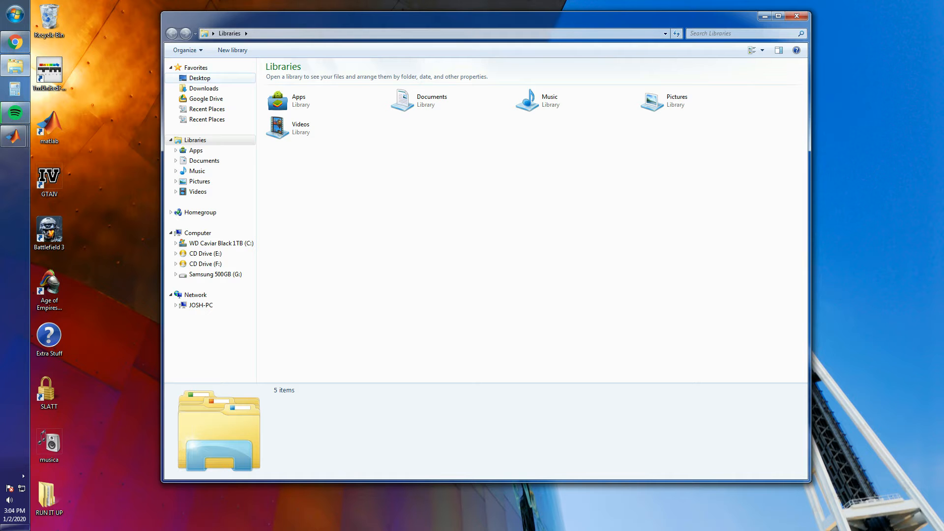
{"action": "left_click", "coordinate": [200, 78]}
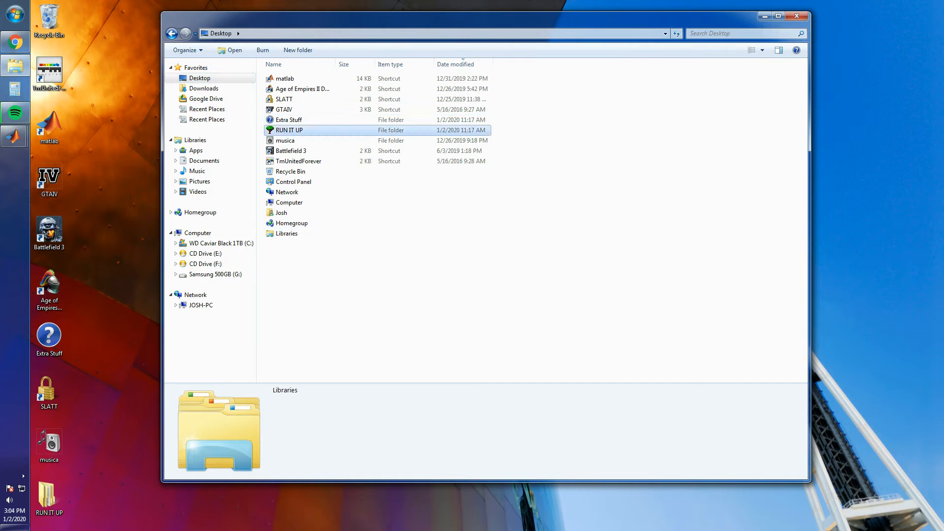
{"action": "double_click", "coordinate": [289, 129]}
{"action": "double_click", "coordinate": [314, 79]}
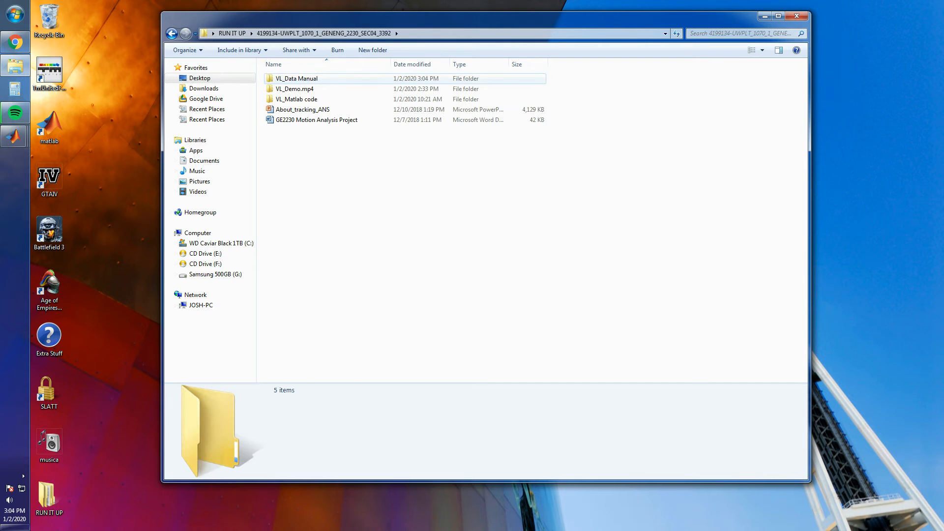
{"action": "double_click", "coordinate": [314, 78]}
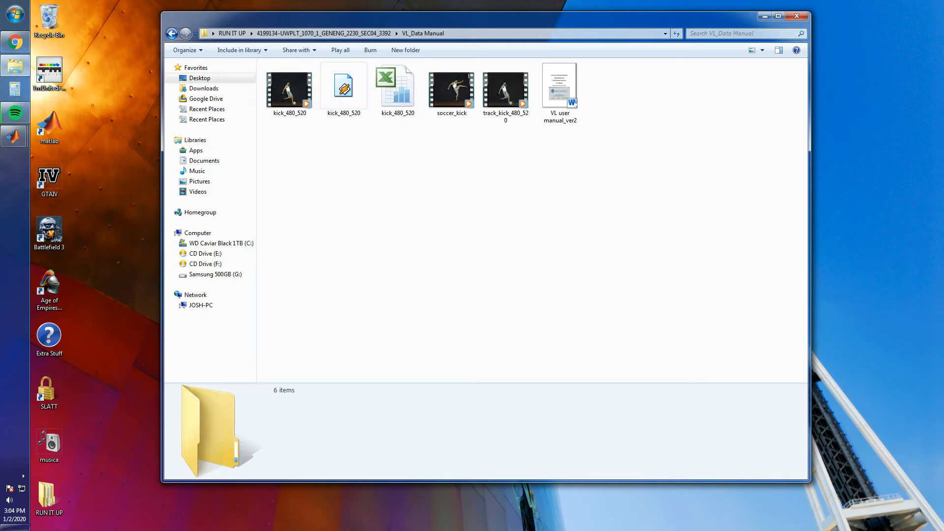
{"action": "double_click", "coordinate": [398, 88]}
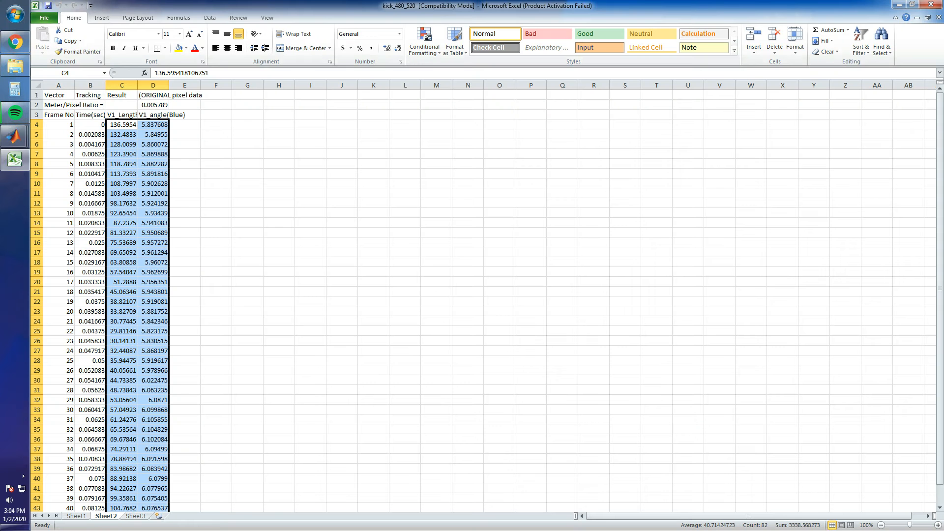
- Widen the vector length and angle columns C and D on Sheet2, and switch to the point tracking data on Sheet1
{"action": "left_click_drag", "start_coordinate": [137, 85], "coordinate": [211, 85]}
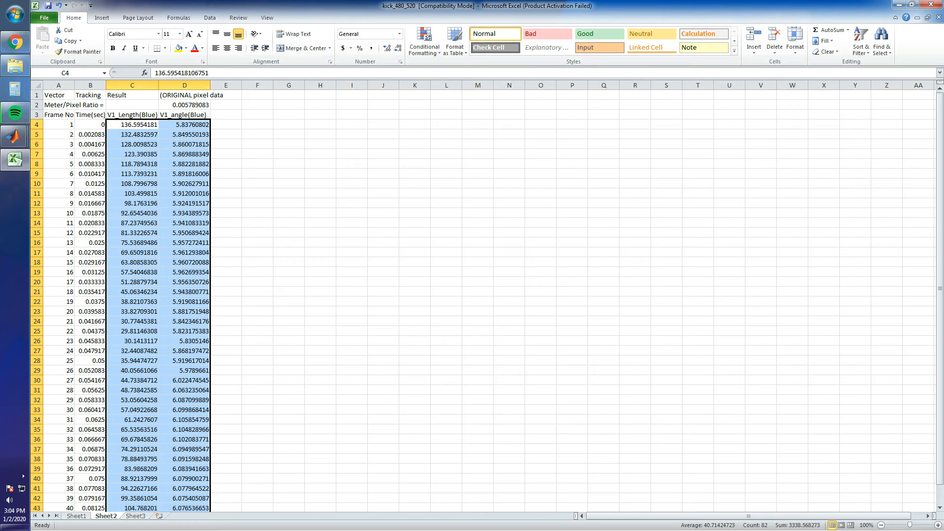
{"action": "key", "text": "ctrl+Page_Up"}
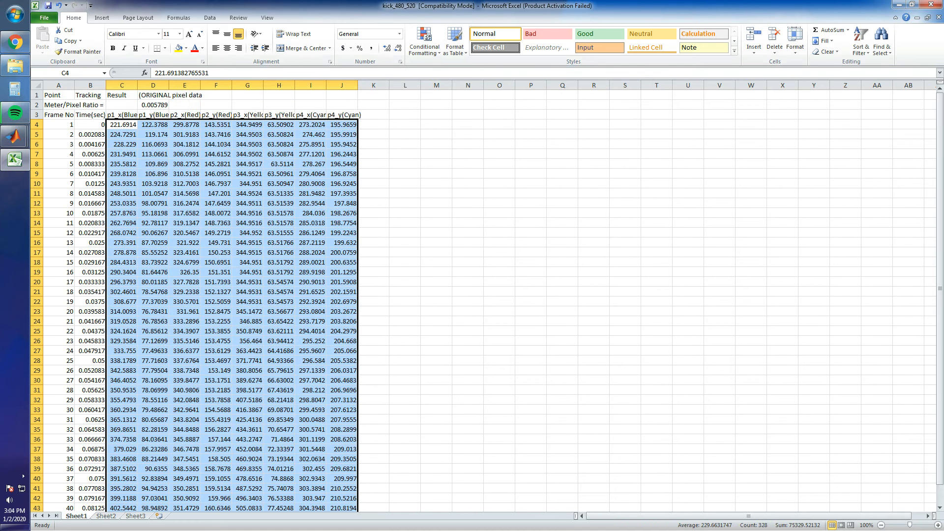